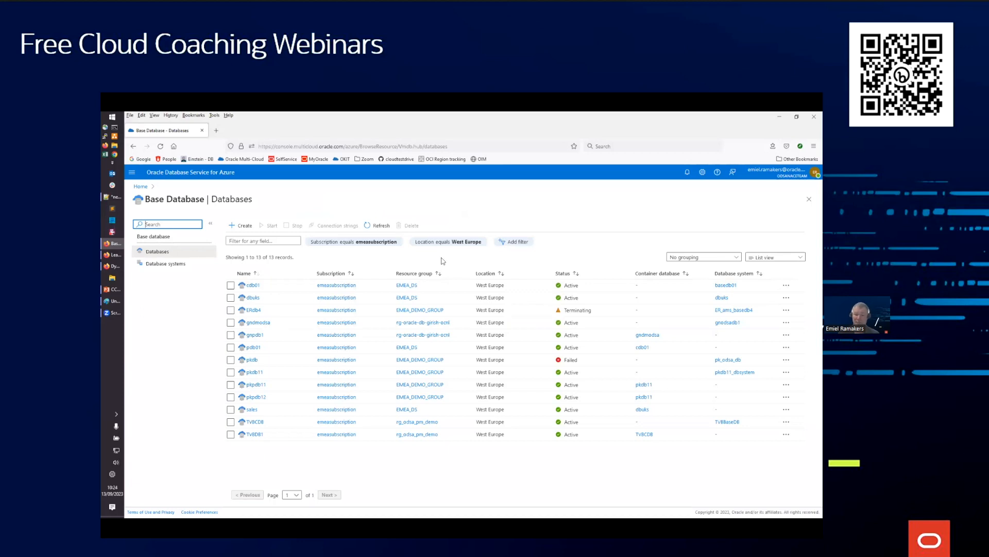
Open the dbuks database's OCI resource, and from its DB system details open the attached virtual cloud network
click(252, 298)
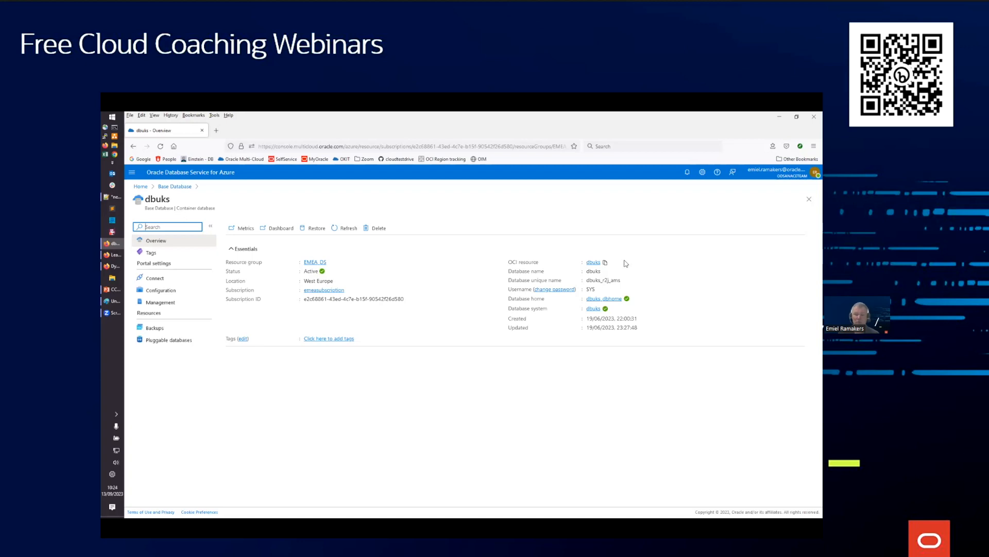
click(594, 262)
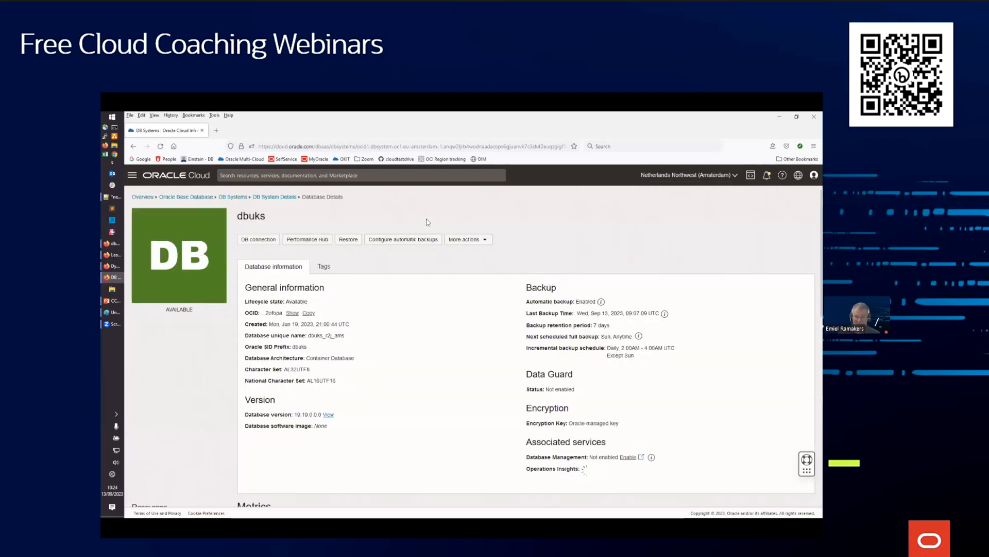
click(276, 197)
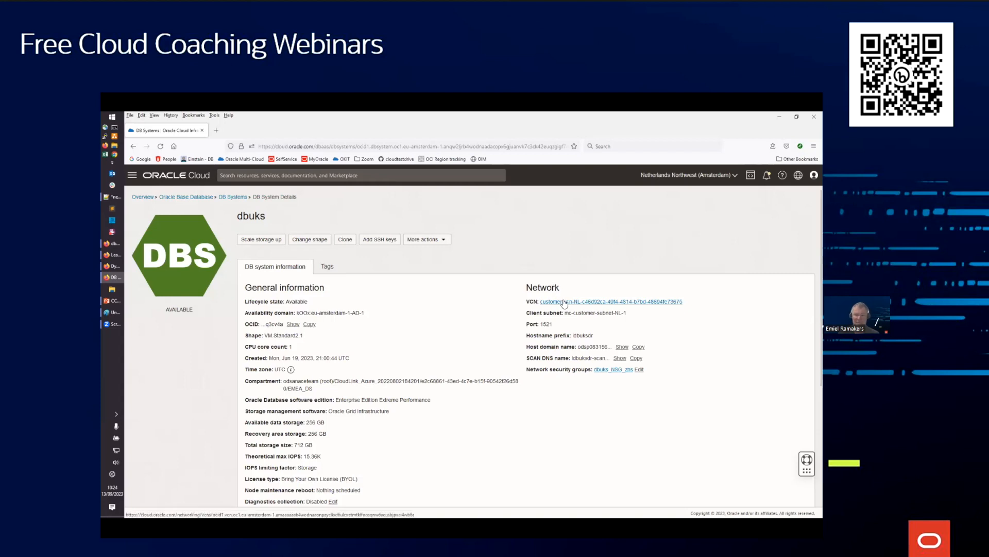
click(563, 302)
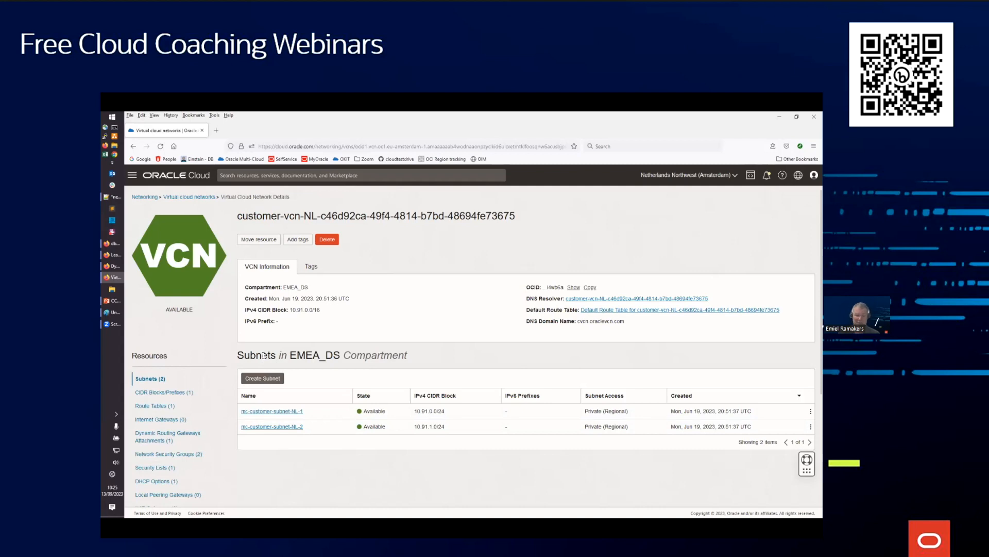
Open the Dynamic Routing Gateway attached to the Amsterdam VCN and show its remote peering connection attachments
click(178, 436)
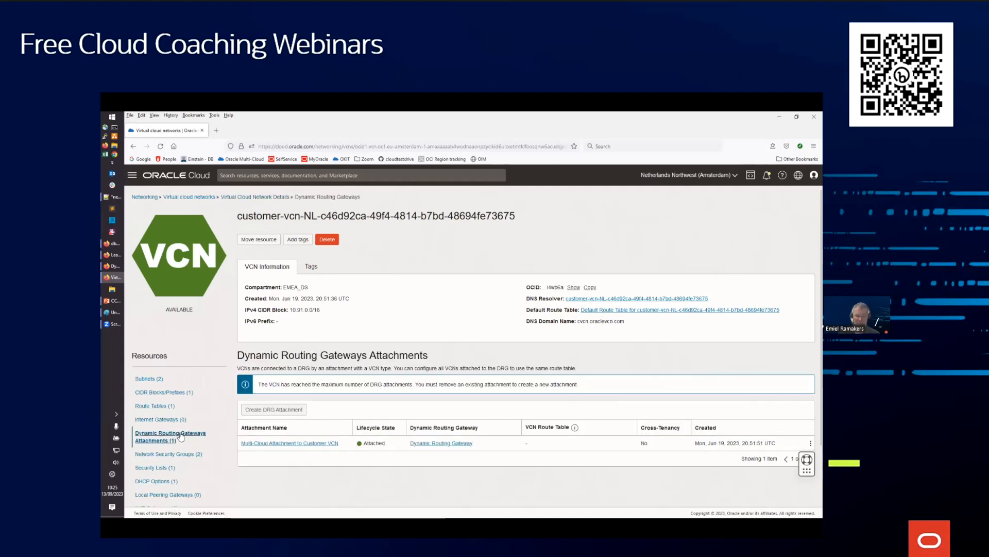
click(441, 443)
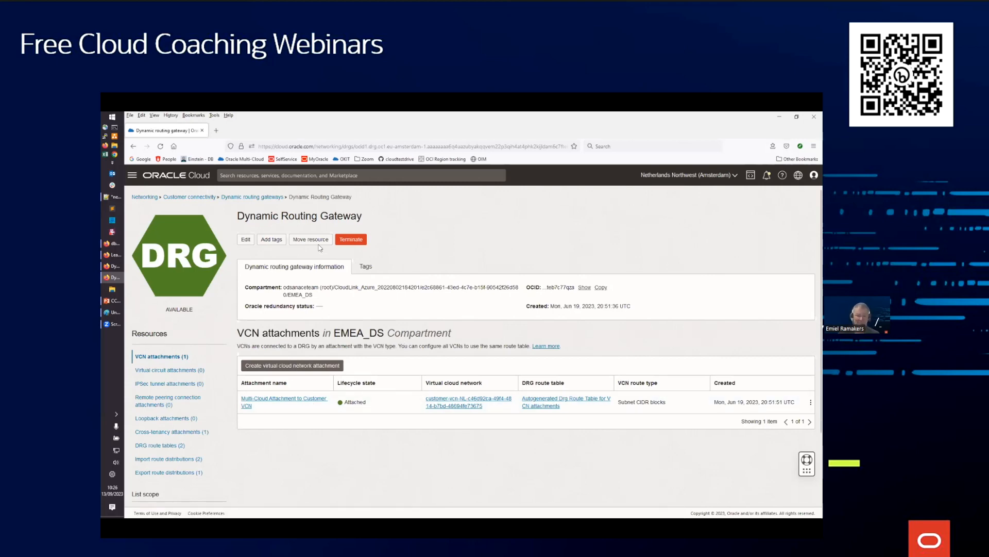
click(157, 405)
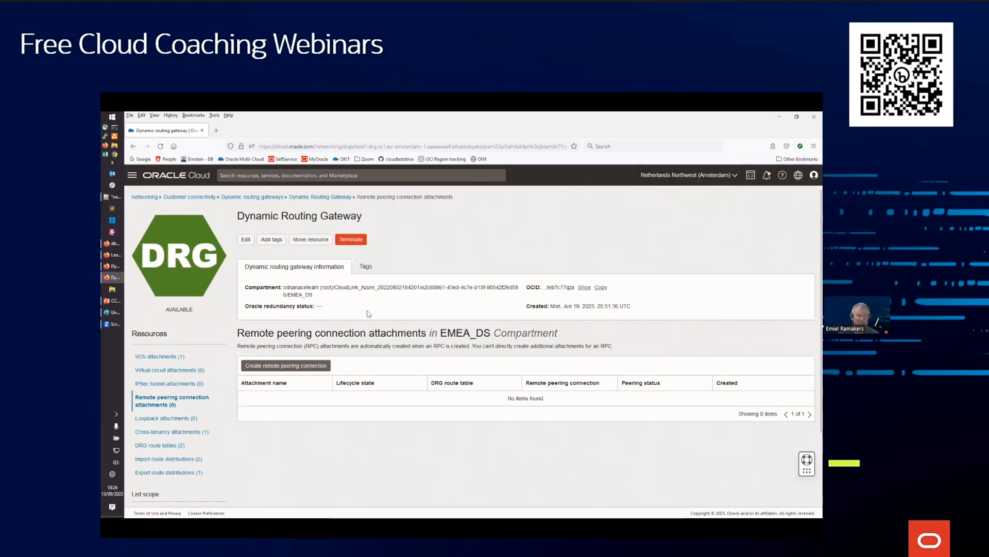
Create a remote peering connection named to_ams on the UK South (London) Dynamic Routing Gateway in the EMEA_DS compartment
click(117, 269)
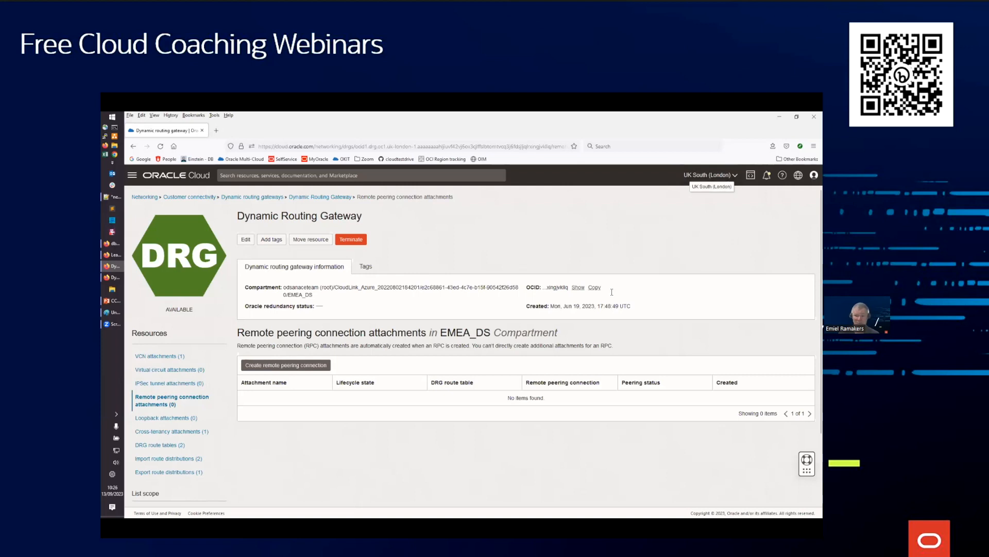
click(289, 364)
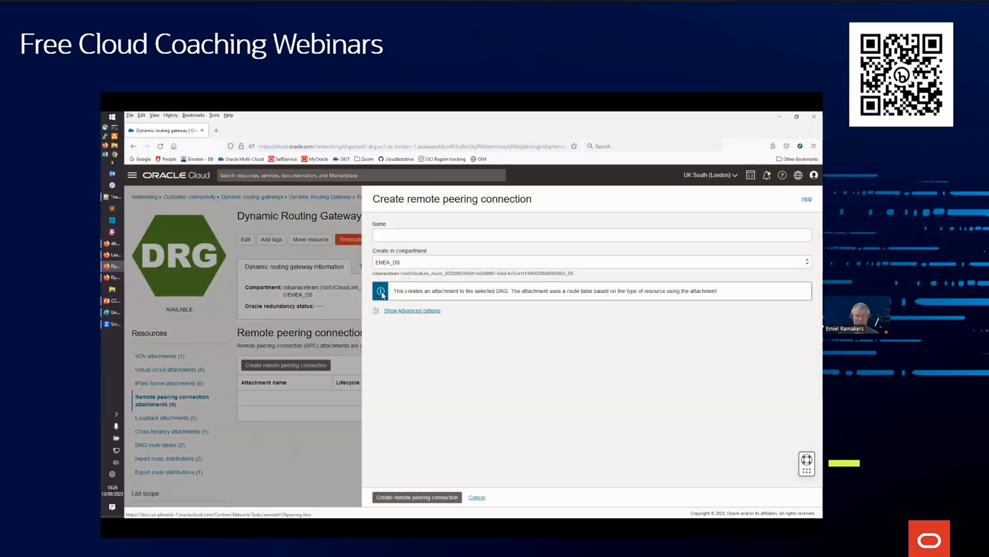
click(394, 238)
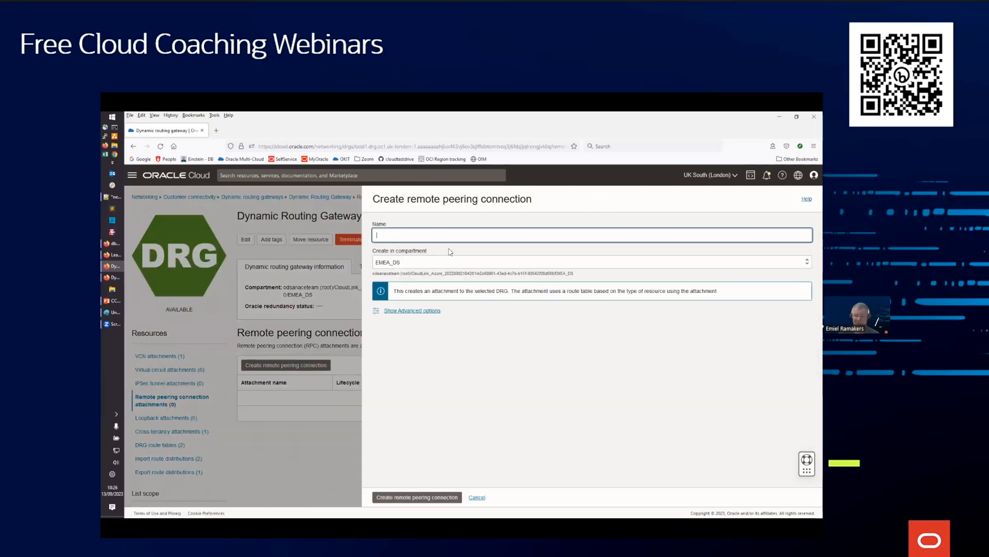
text(to_ams)
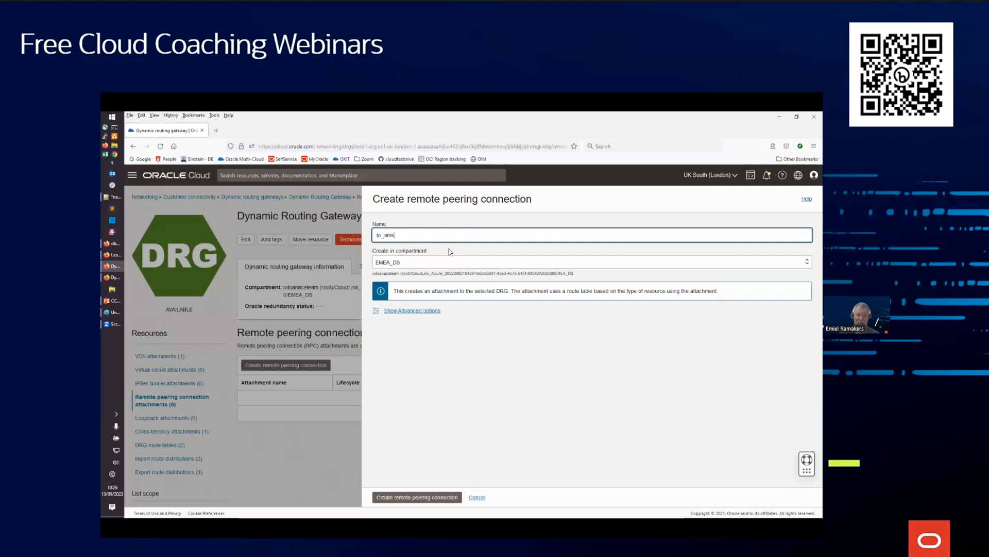
click(412, 497)
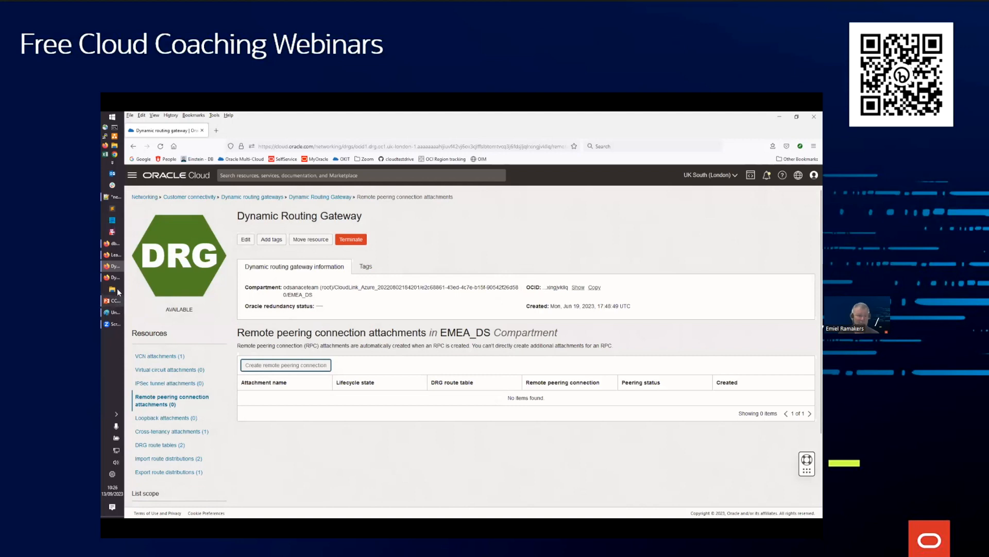
Create a remote peering connection named to_lon on the Netherlands Northwest (Amsterdam) Dynamic Routing Gateway in the EMEA_DS compartment
click(115, 278)
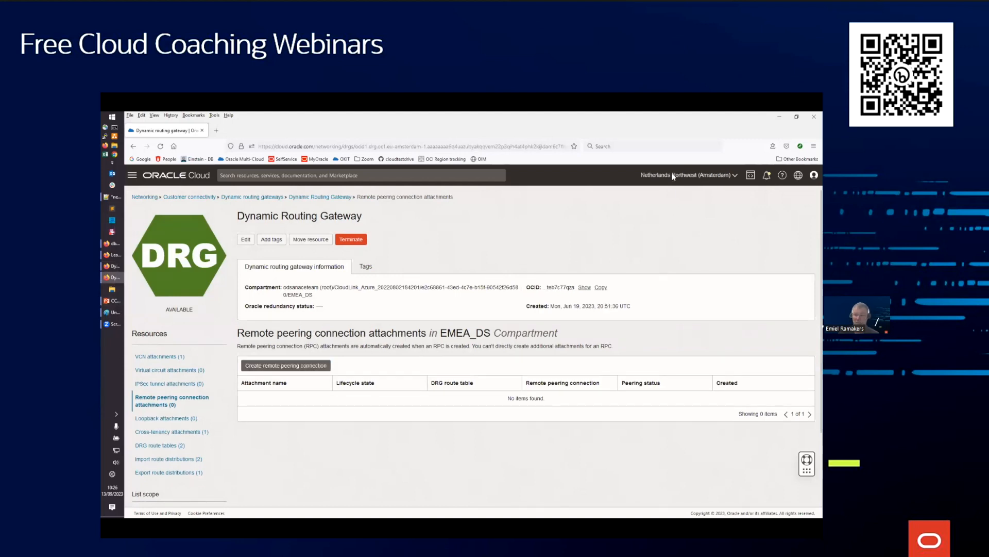
click(303, 367)
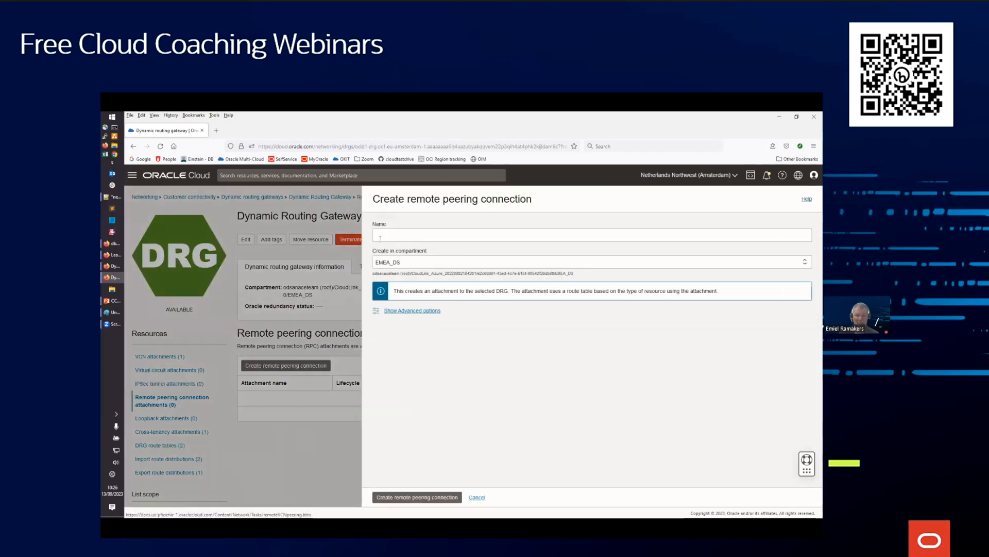
click(388, 237)
text(tp)
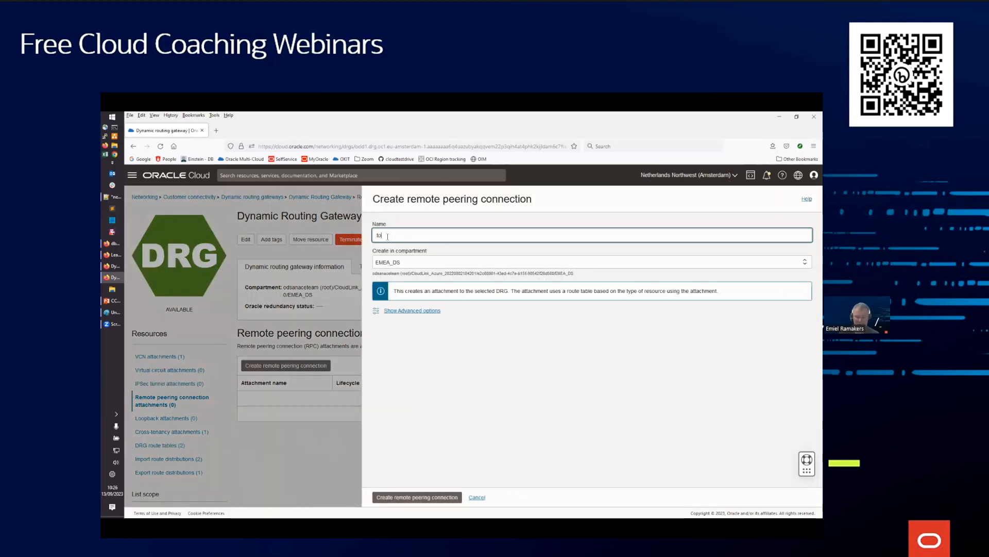
text(_lon)
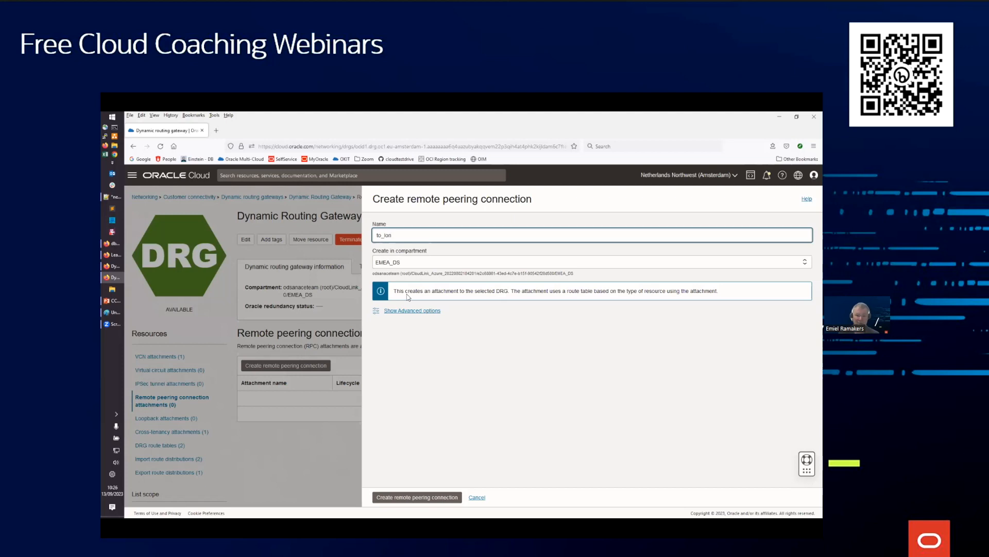
click(401, 496)
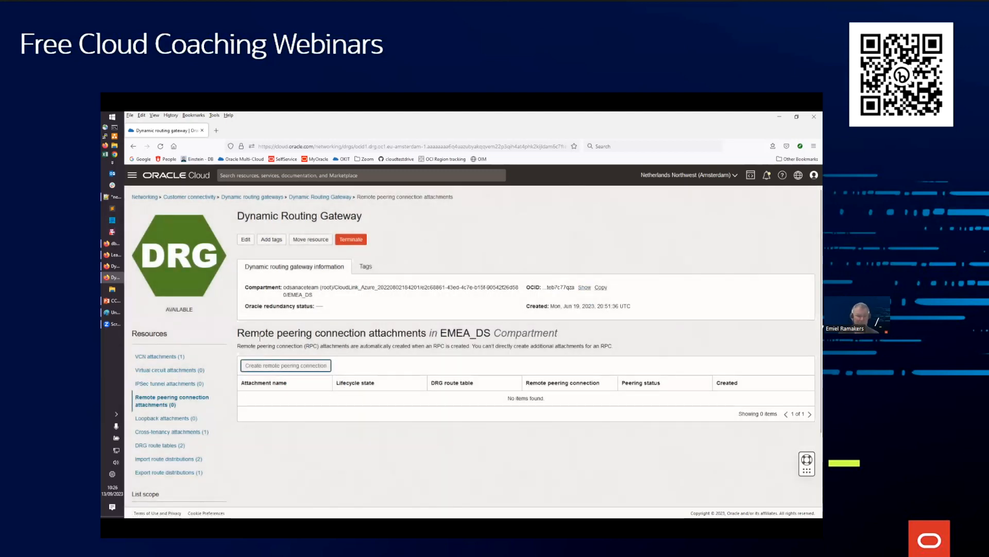
Open the to_ams remote peering connection on the London gateway and copy its OCID
click(114, 265)
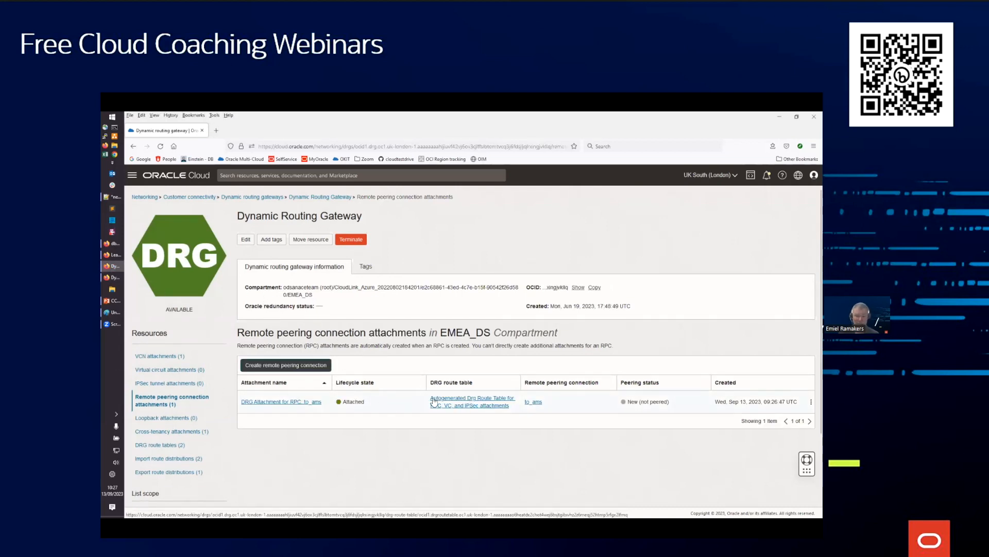
click(535, 403)
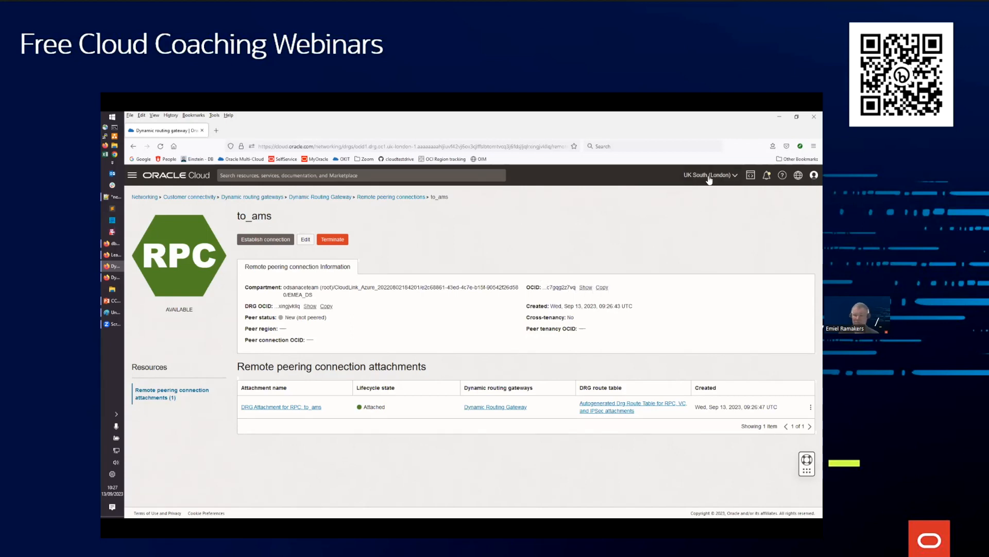
click(602, 288)
Establish the connection from Amsterdam's to_lon peering to region uk-london-1, using the copied OCID of to_ams
click(114, 278)
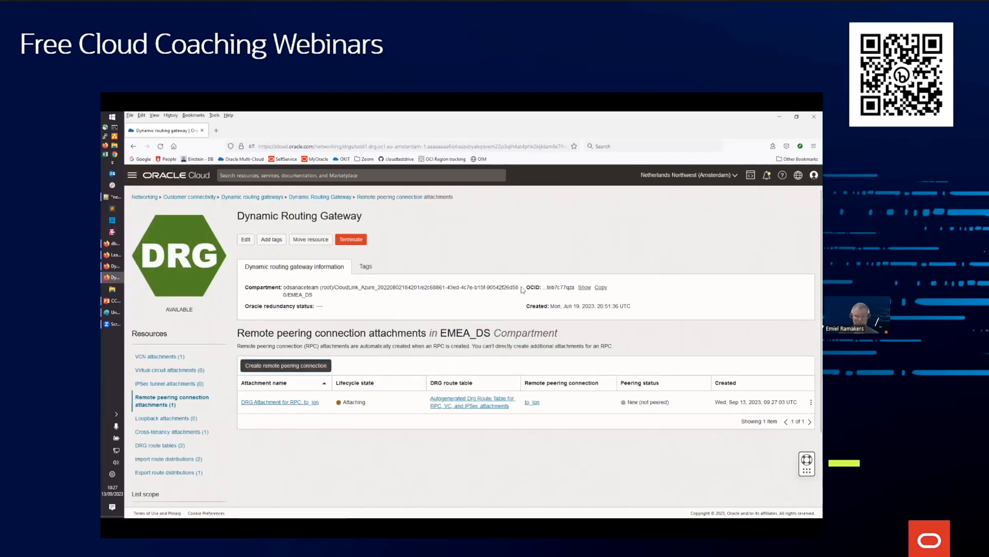
click(533, 403)
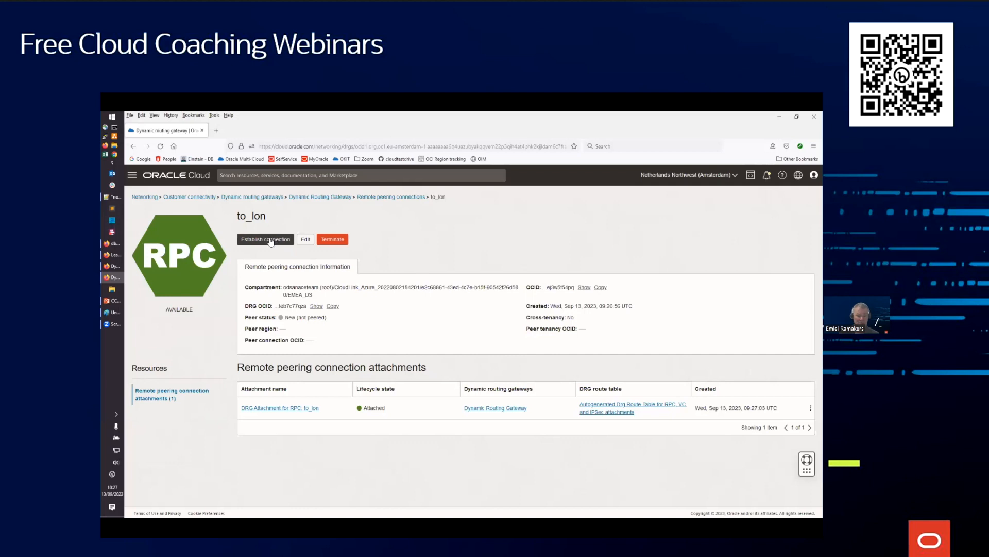
click(270, 240)
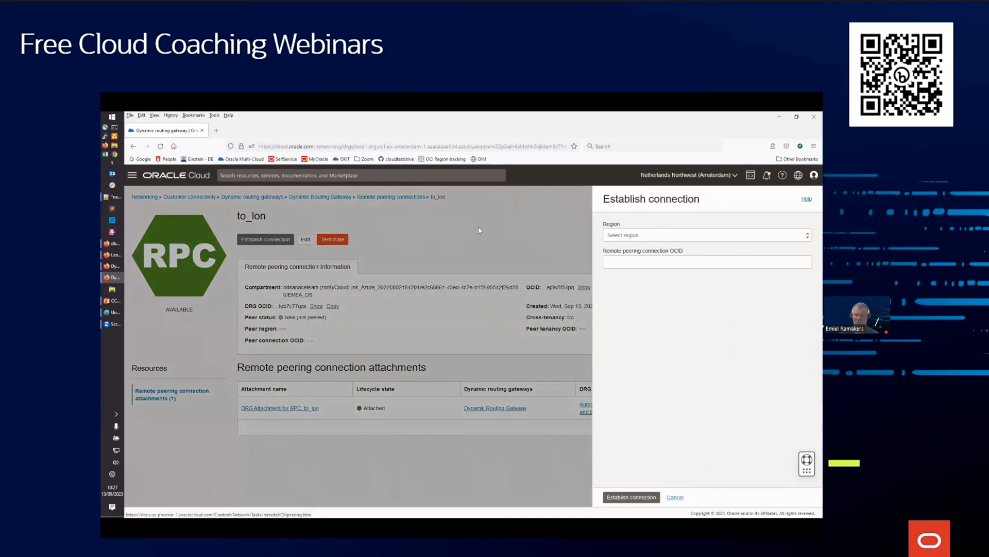
click(628, 236)
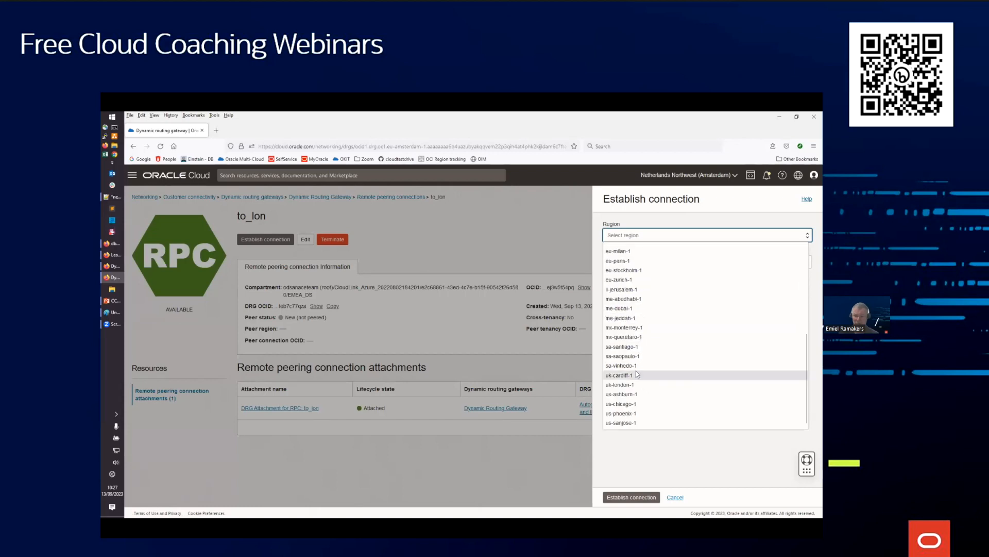
click(627, 385)
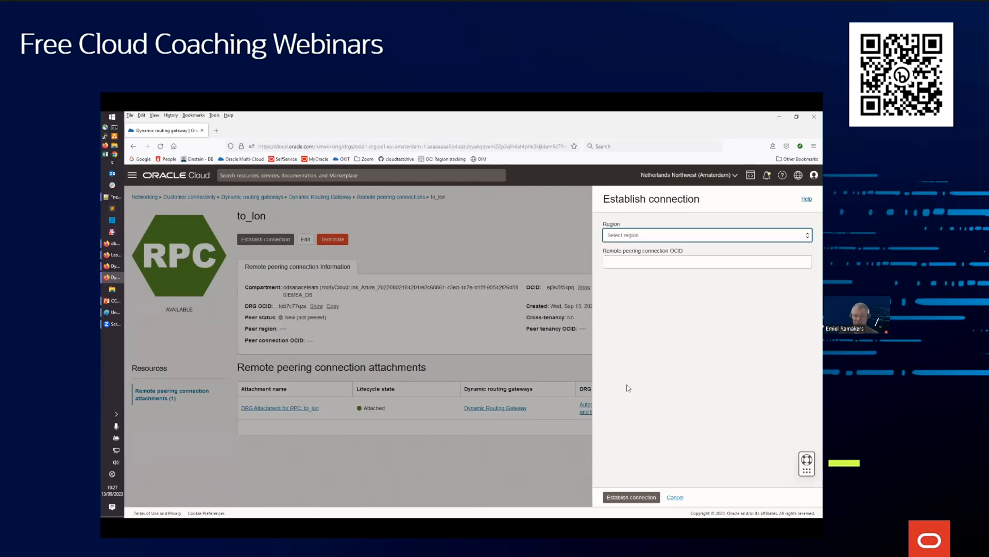
click(629, 263)
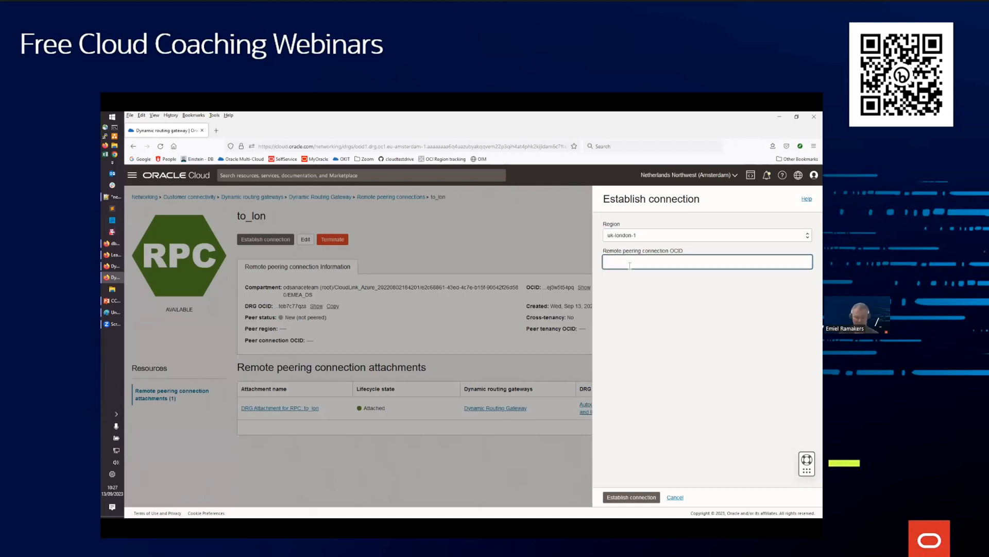
key(ctrl+v)
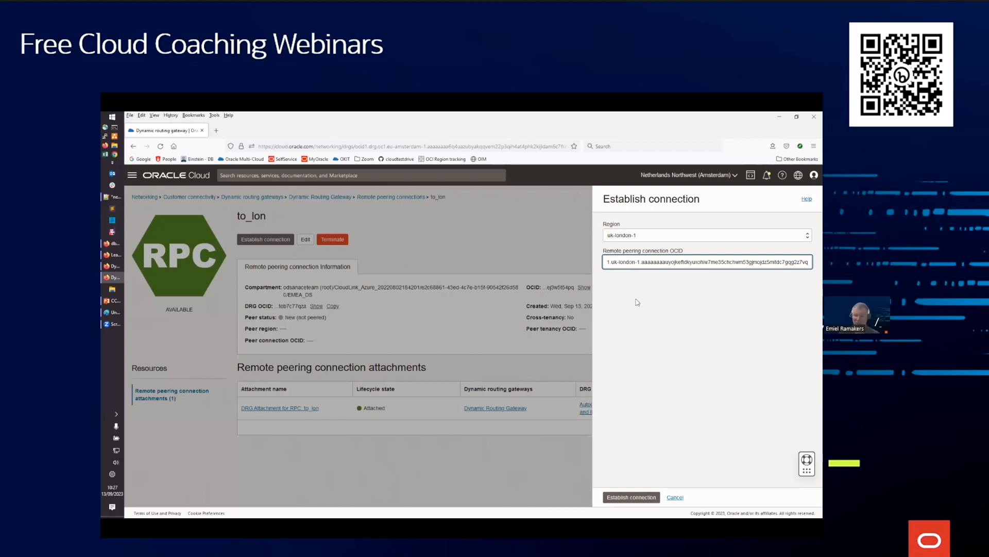
click(644, 498)
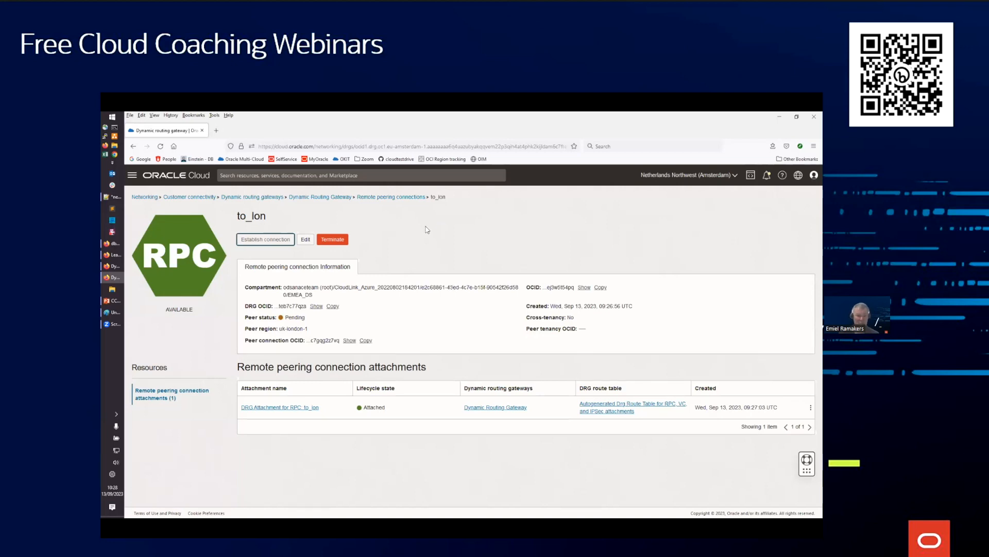
Return to the remote peering connection attachments of the Amsterdam and London gateways to check the peering status
click(383, 201)
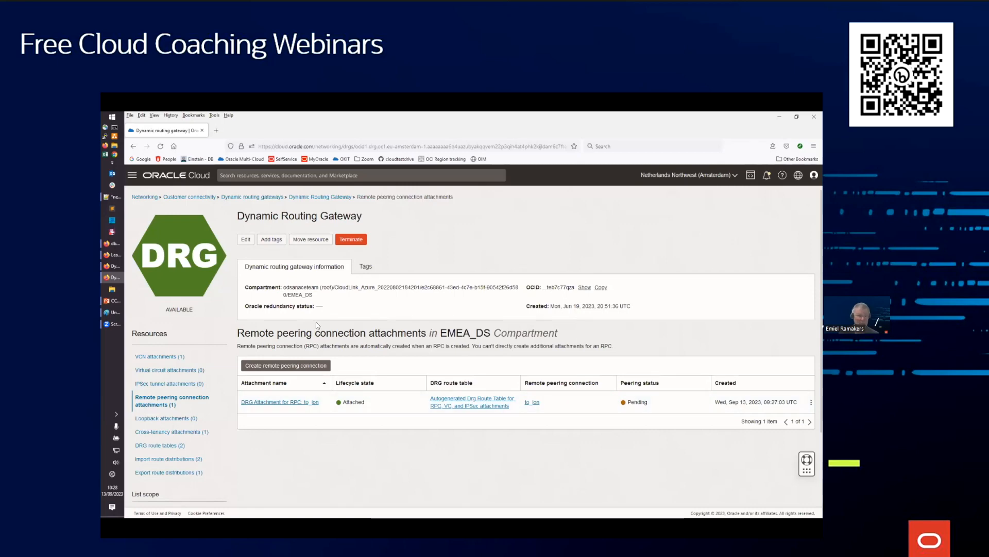
click(114, 268)
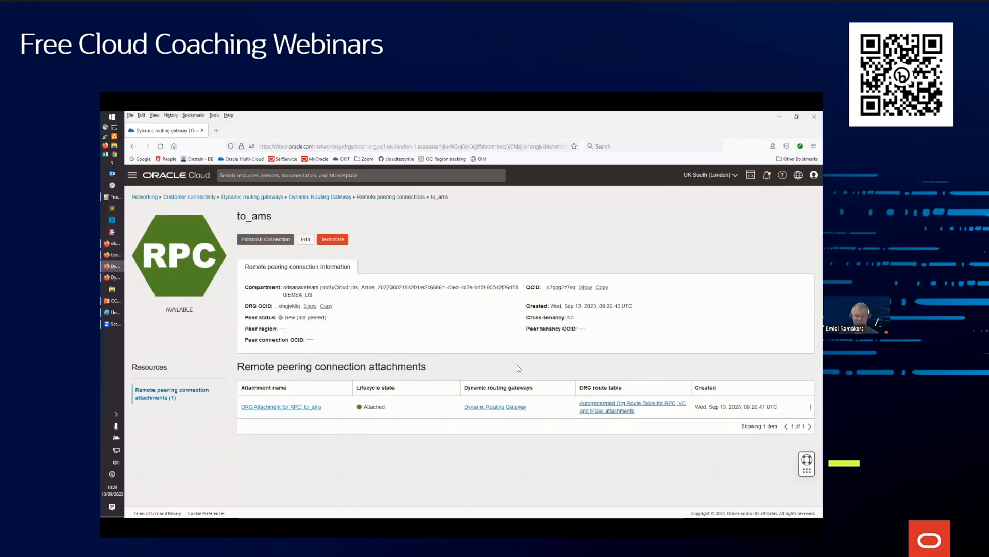
click(379, 196)
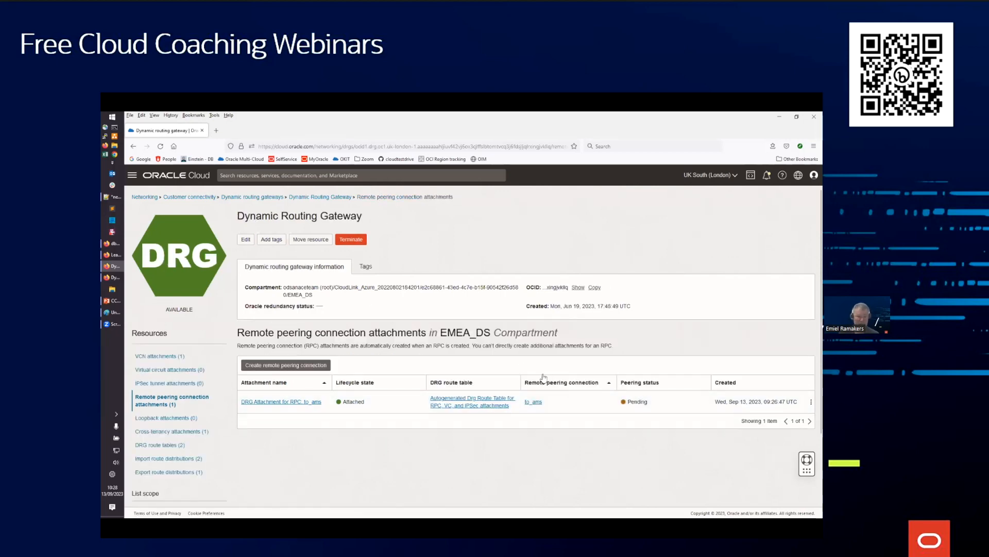
right_click(174, 356)
click(197, 375)
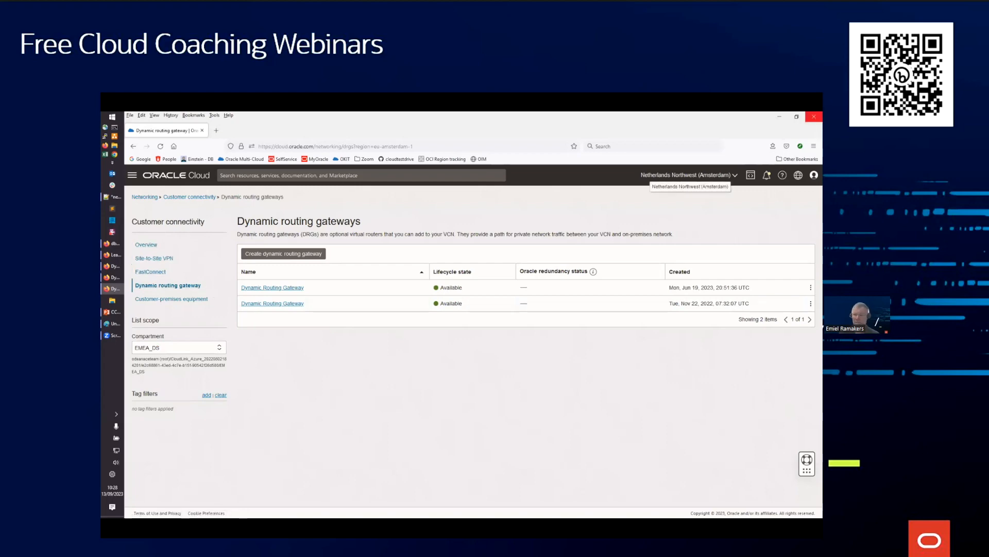
click(814, 117)
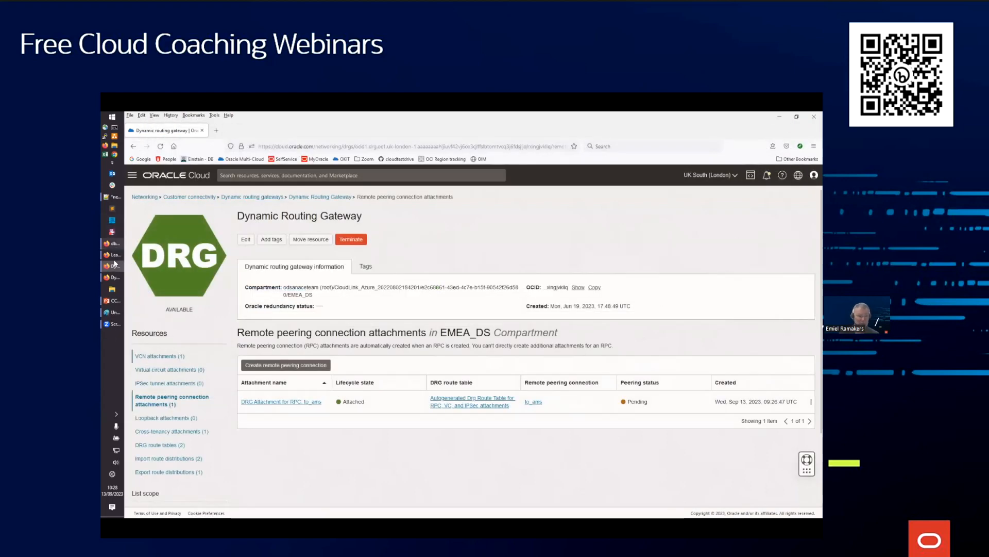
Go back to the dbuks database overview and open its VCN through the OCI resource and DB system details
mouse_move(114, 255)
click(115, 243)
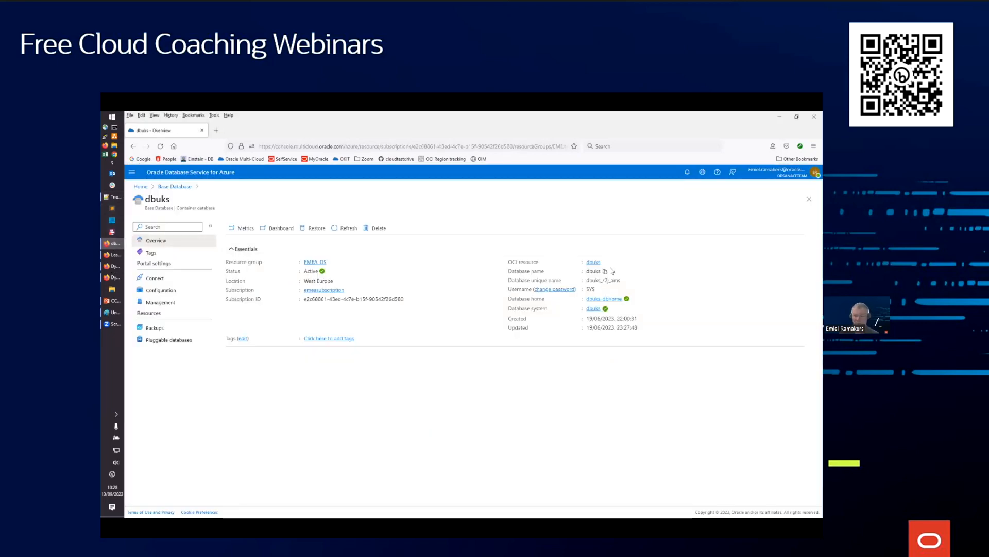
click(596, 263)
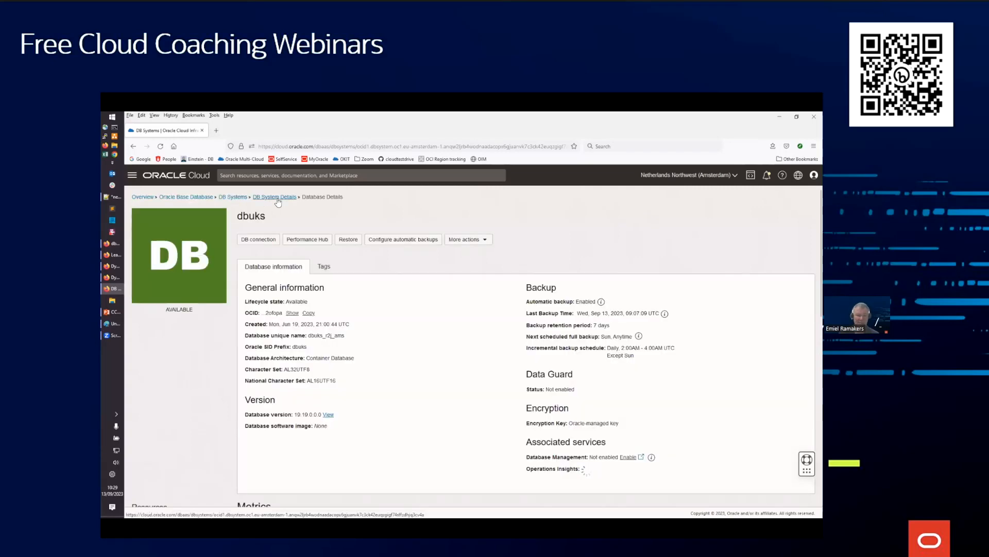
click(277, 198)
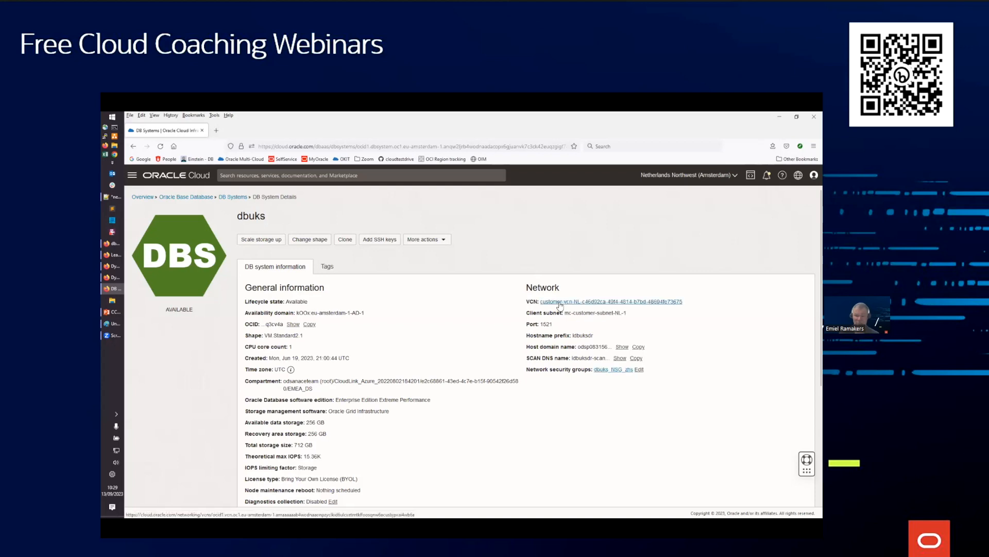
click(560, 303)
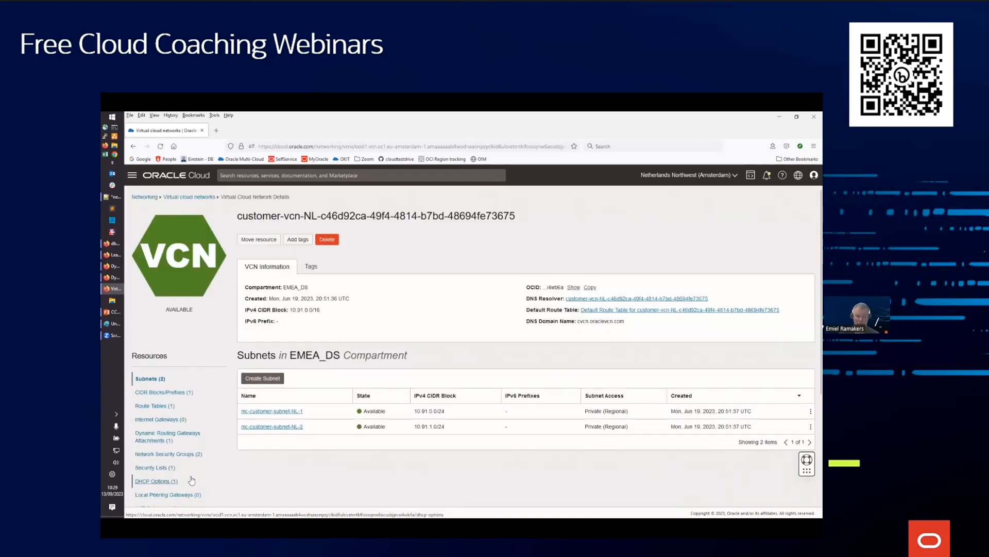
Examine the ingress rules in the customer-vcn-NL default security list, highlighting the source of the all-protocols rule
click(158, 468)
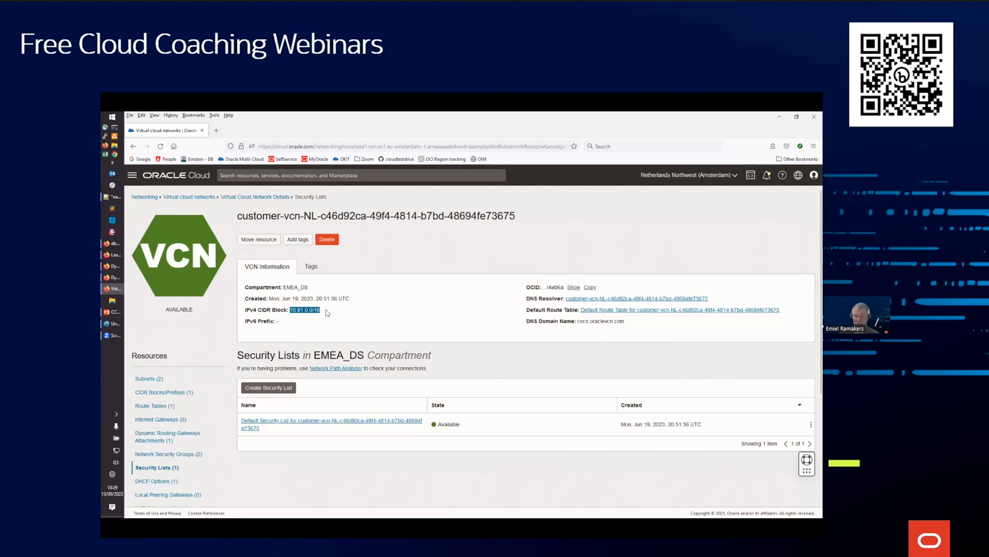
click(298, 310)
click(315, 421)
scroll(333, 398, down, 1)
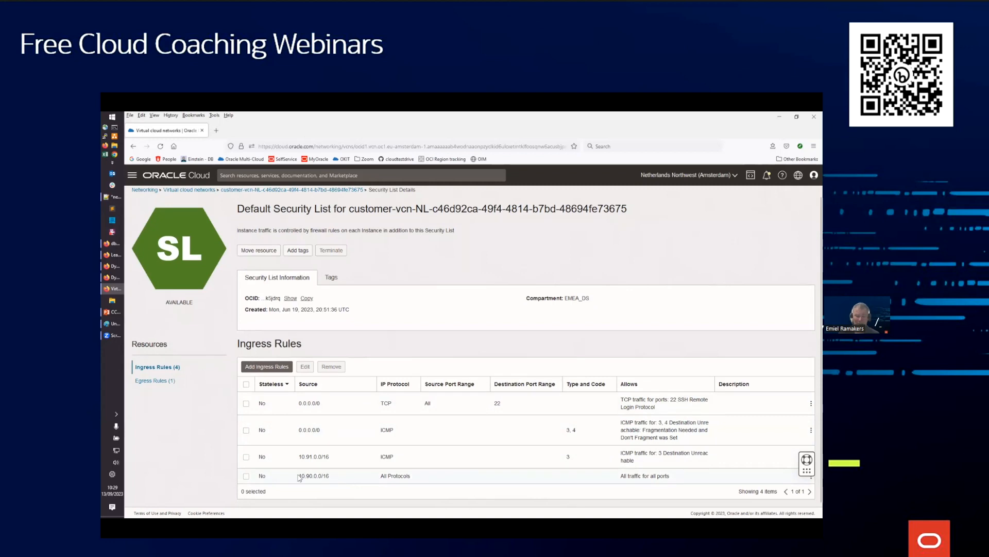
drag(298, 476, 353, 479)
drag(298, 475, 336, 479)
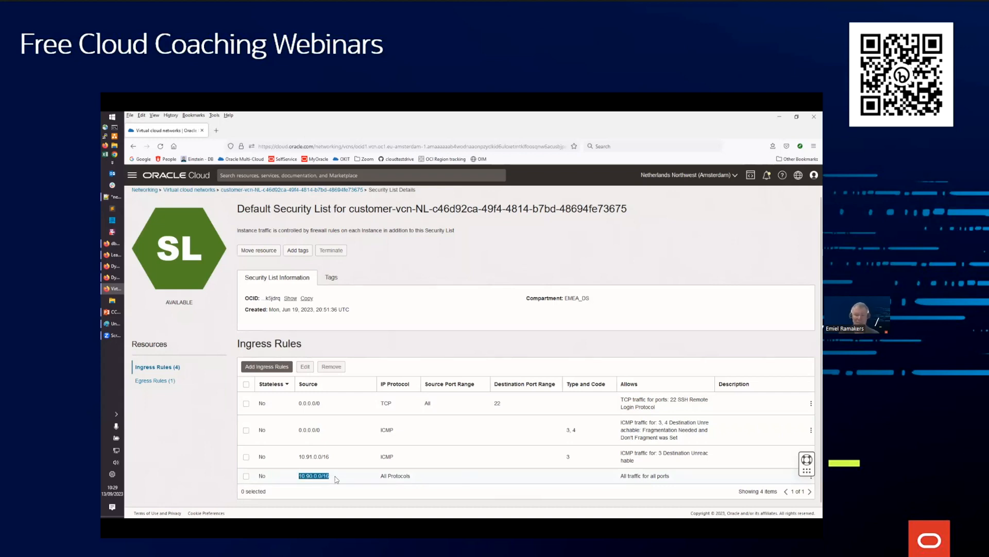